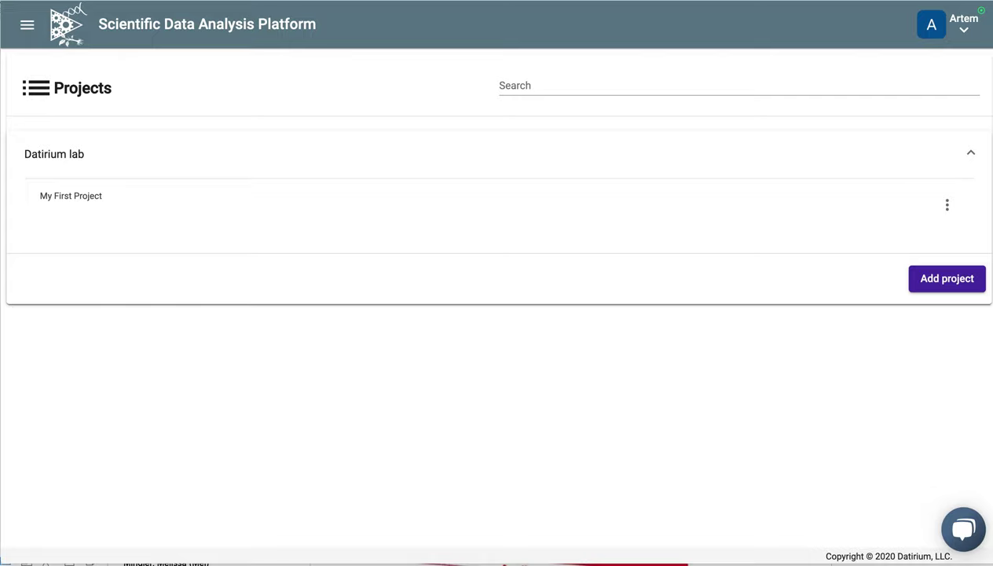
- In My First Project, start a new sample using the Trim Galore ChIP-Seq single-read pipeline
click(77, 196)
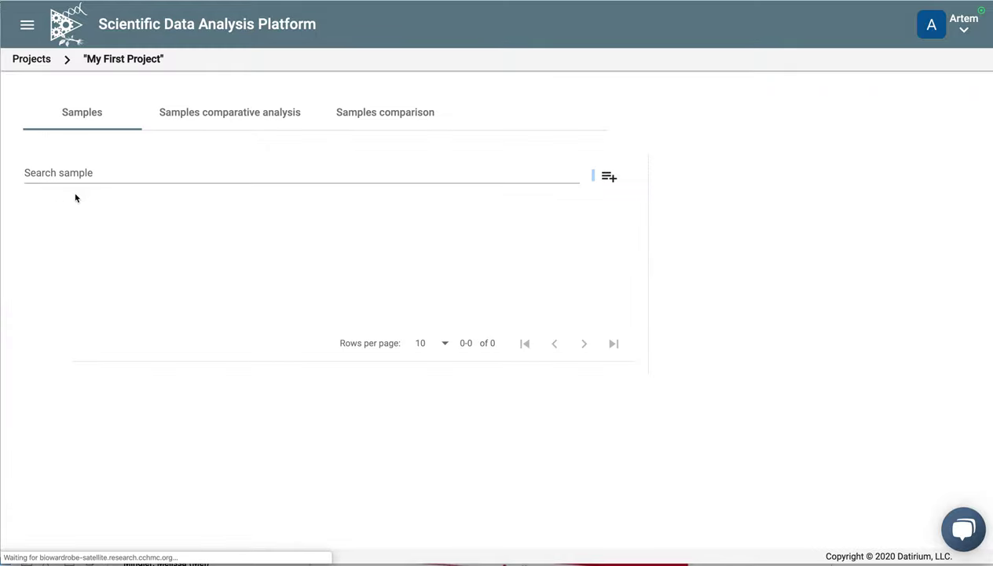
click(609, 179)
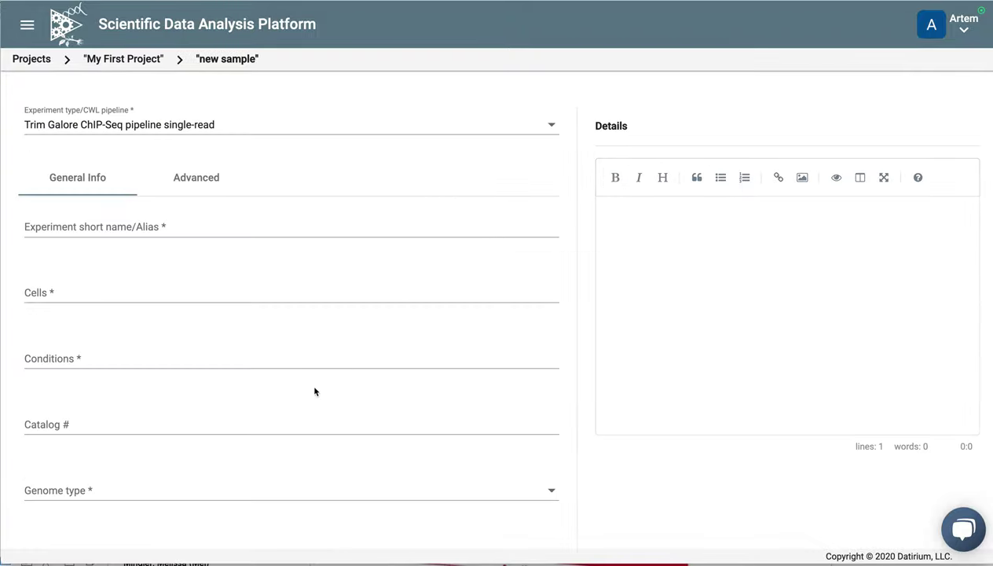
click(551, 126)
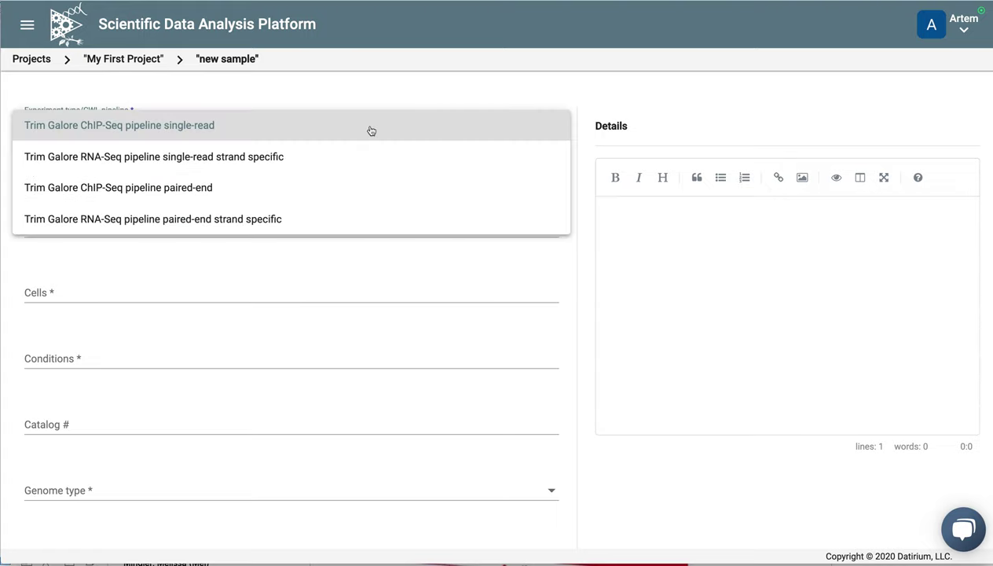
click(180, 126)
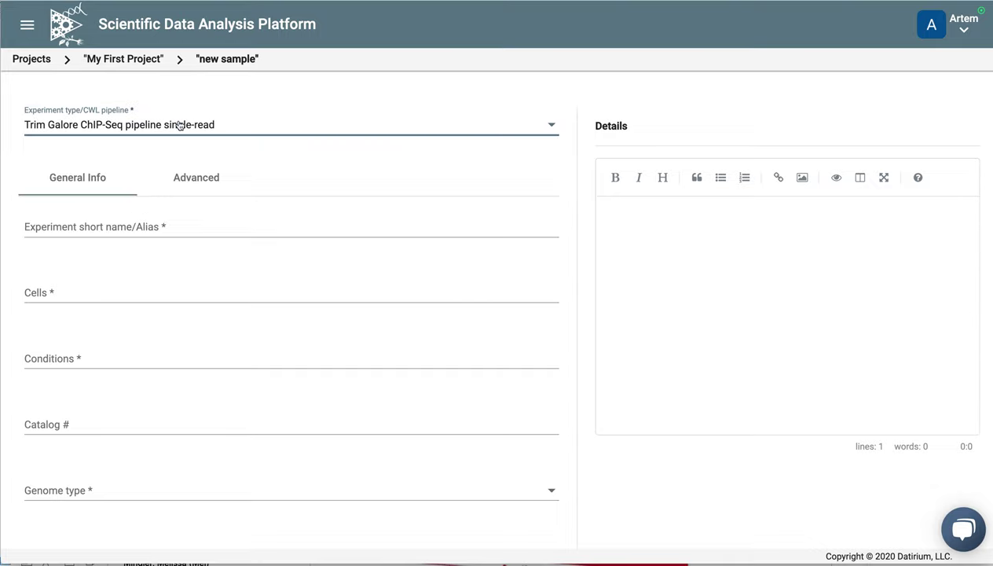
- Fill in alias 'JunB ChIP', cells 'Tcells' and conditions '5h activated' on the sample form
click(144, 227)
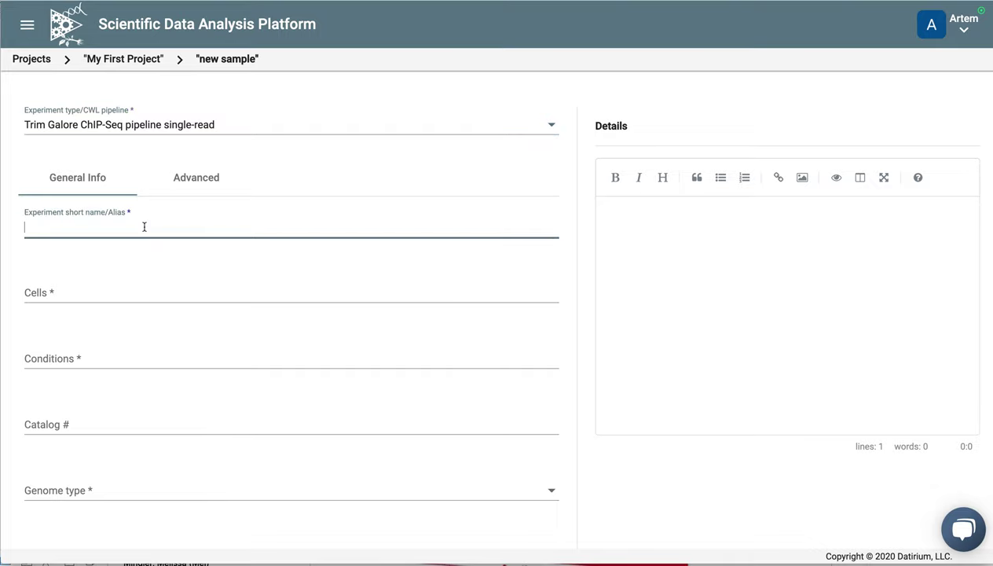
scroll(147, 377, down, 1)
scroll(148, 381, up, 1)
text(unB ChI)
text(P)
click(96, 290)
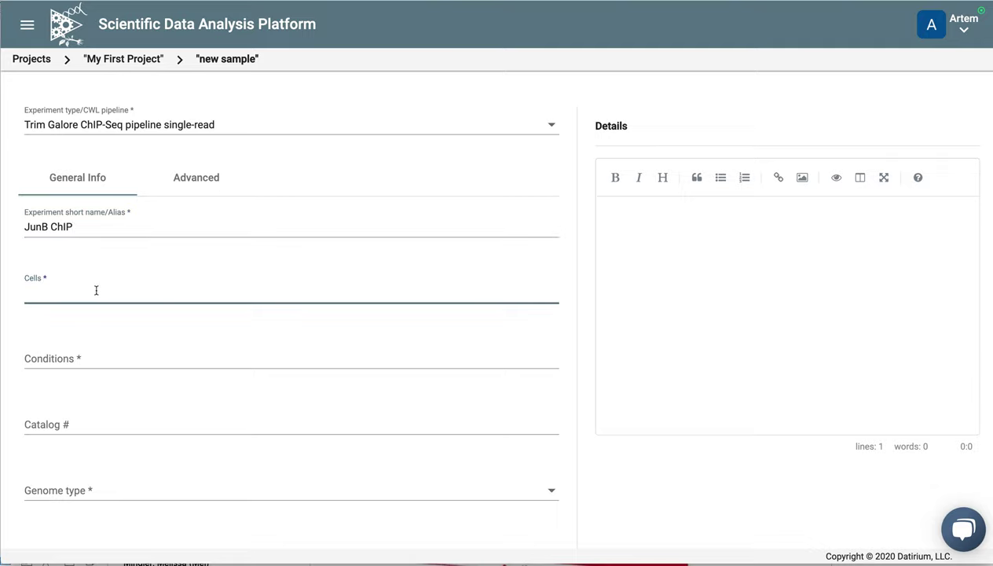
text(Tcells)
click(89, 358)
text(5)
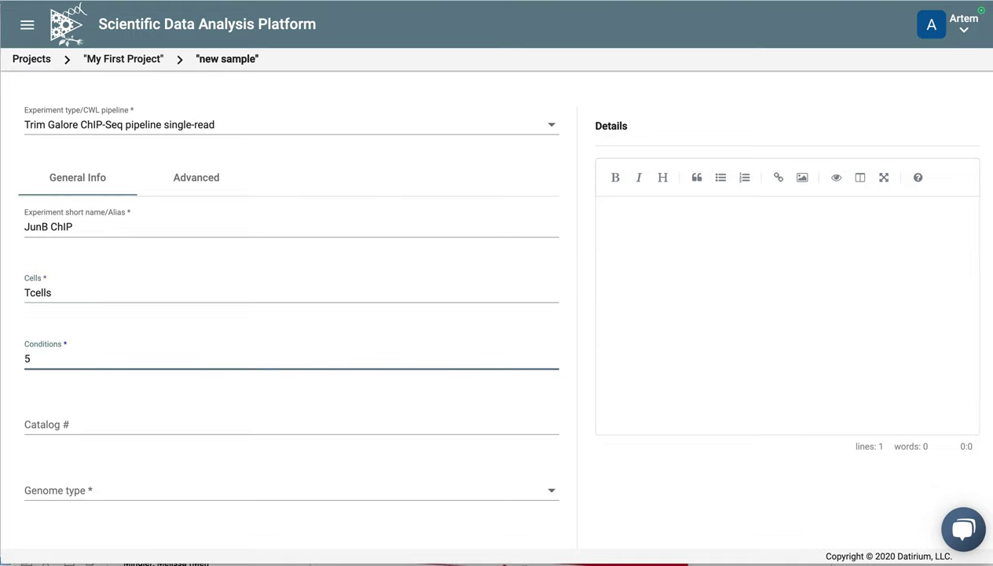
text(h acti)
text(vated)
click(84, 426)
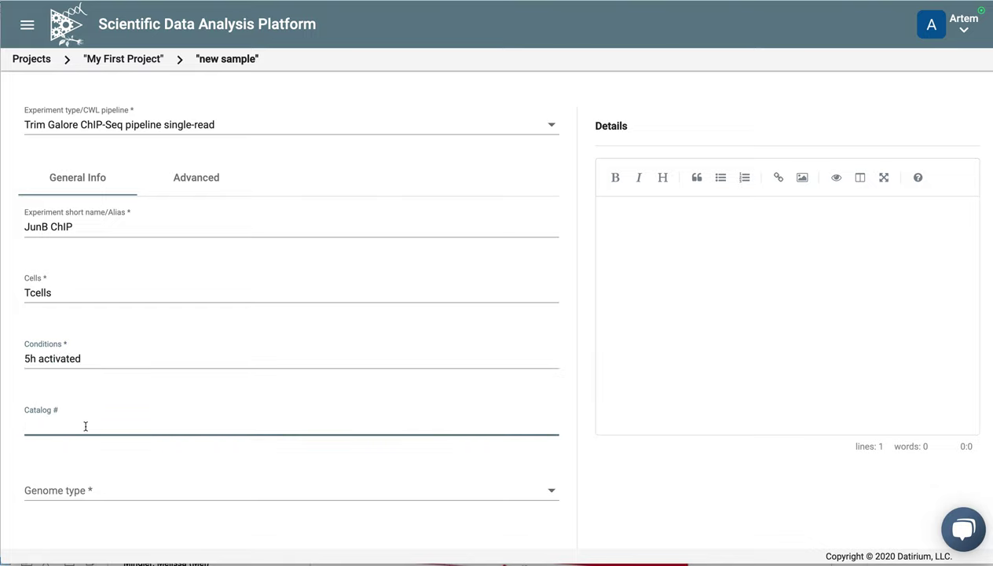
scroll(85, 425, down, 1)
click(87, 431)
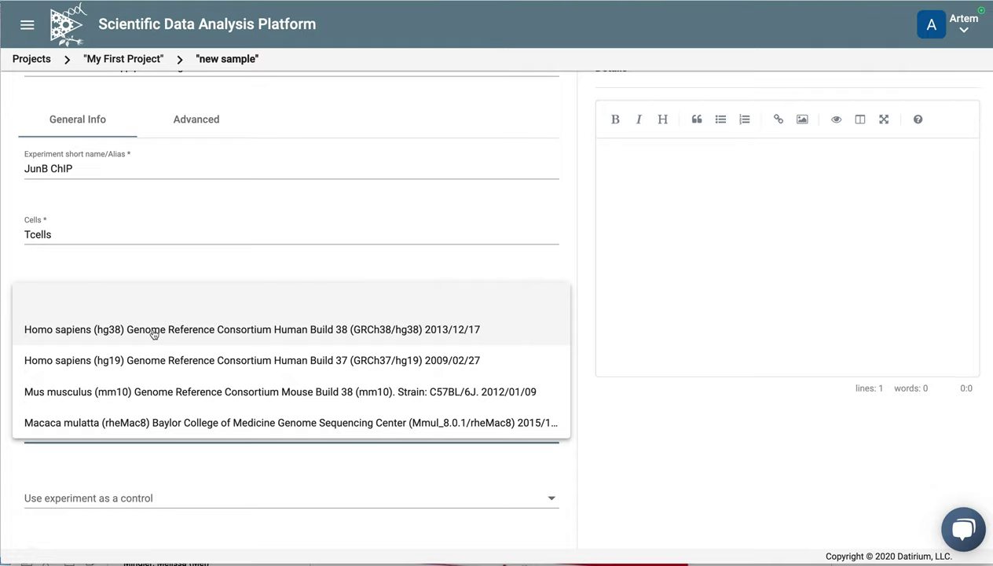
- Choose the human hg38 genome and bring up the file-attachment window
click(153, 333)
scroll(165, 390, down, 3)
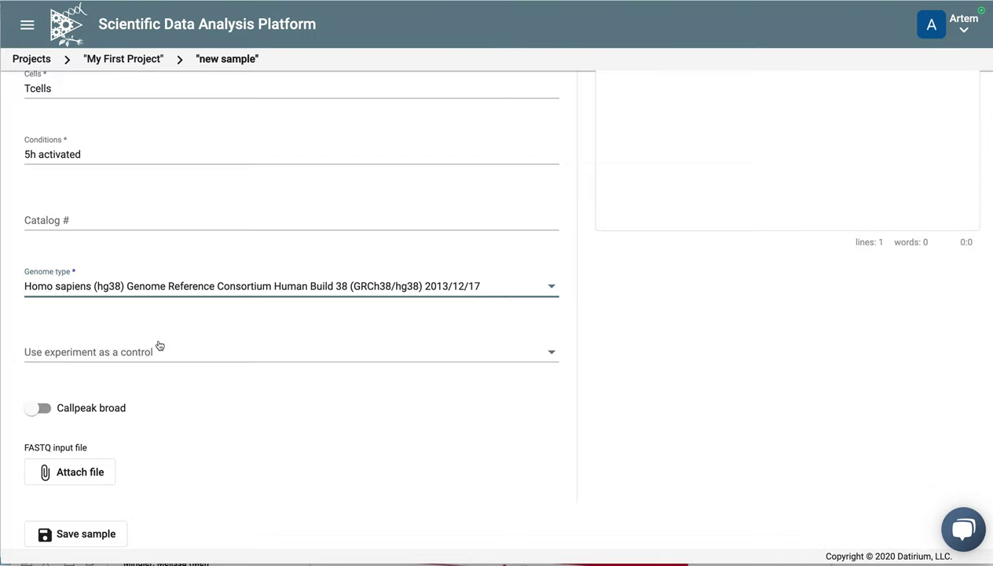
click(80, 472)
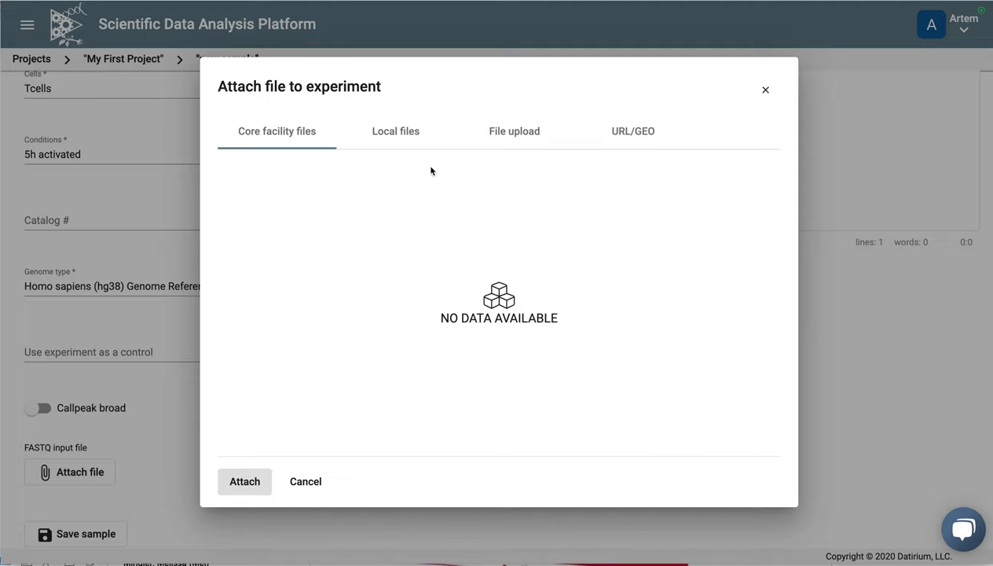
- Try the upload, local and core facility file sources, then settle on the URL/GEO source
click(507, 139)
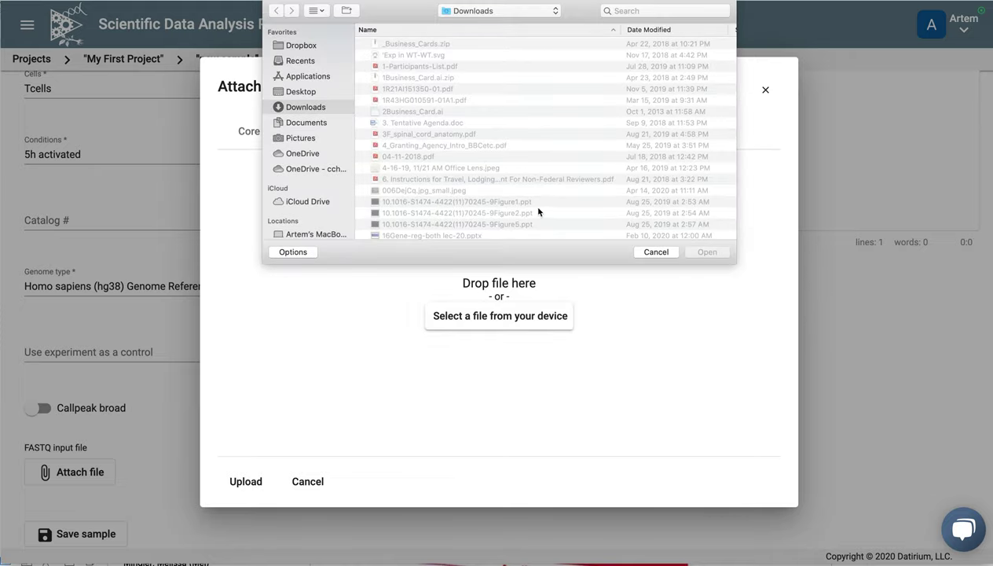
click(652, 252)
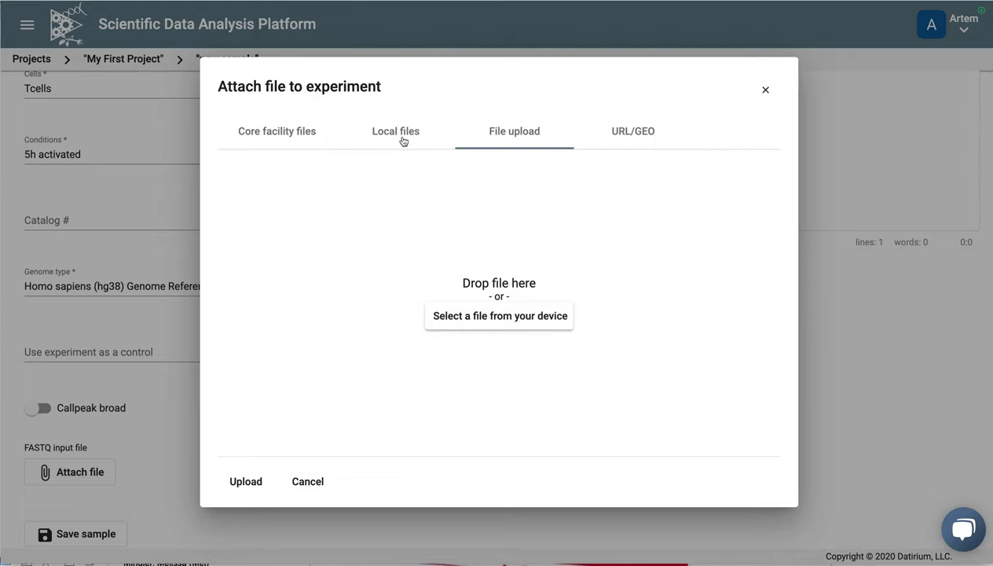
click(401, 135)
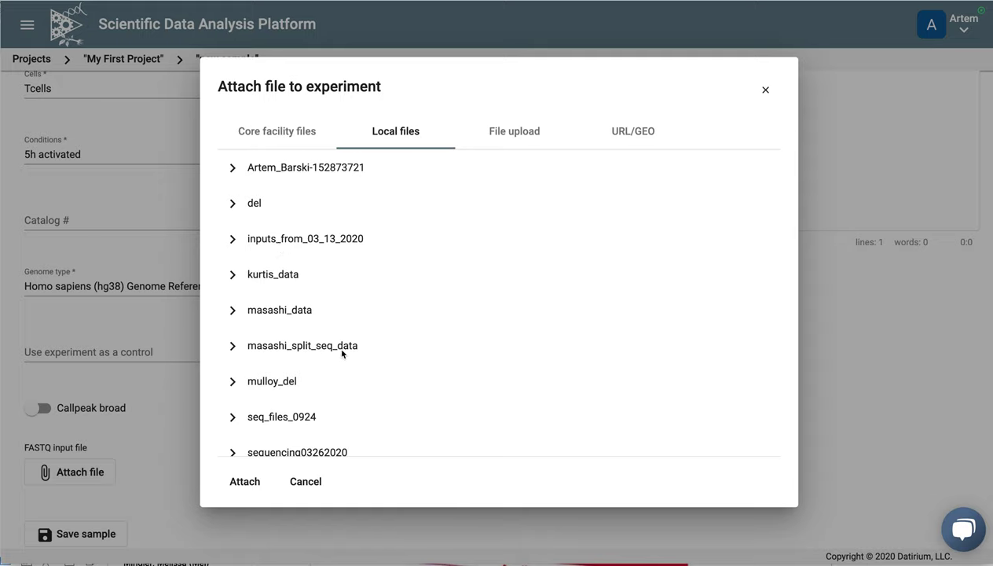
click(281, 134)
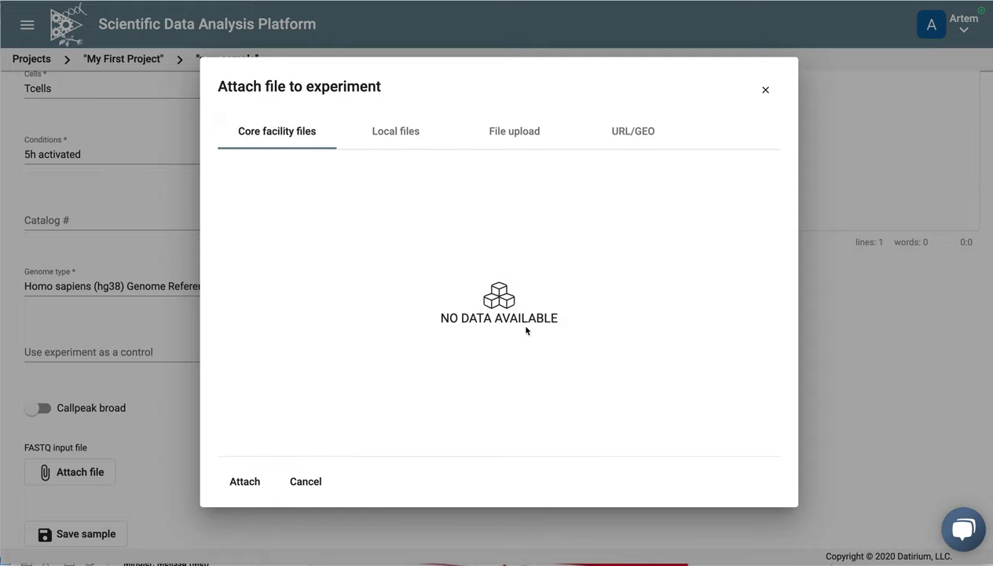
click(636, 138)
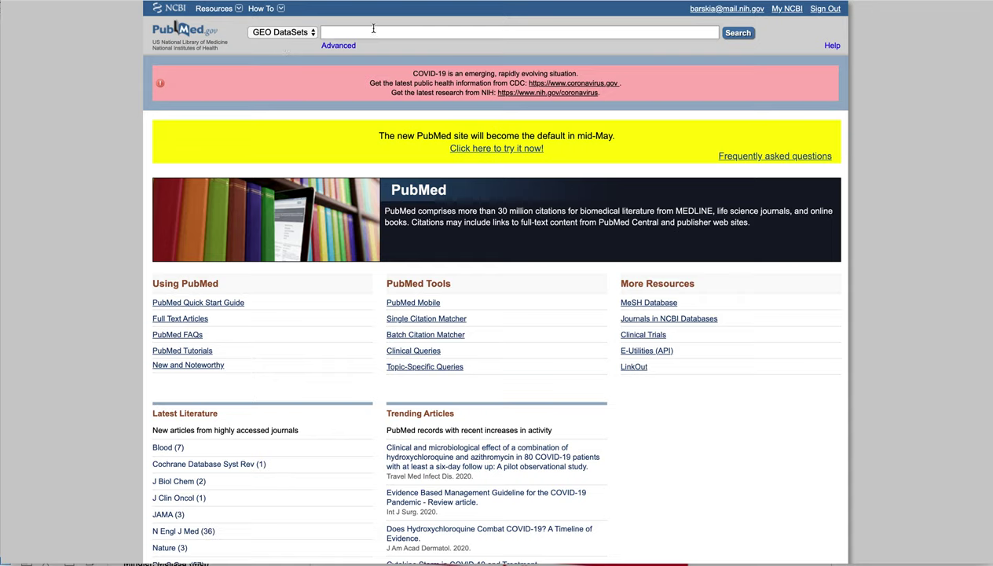
- Search GEO for 'barski' and open the AP-1 T cell activation SuperSeries
text(barski)
key(Return)
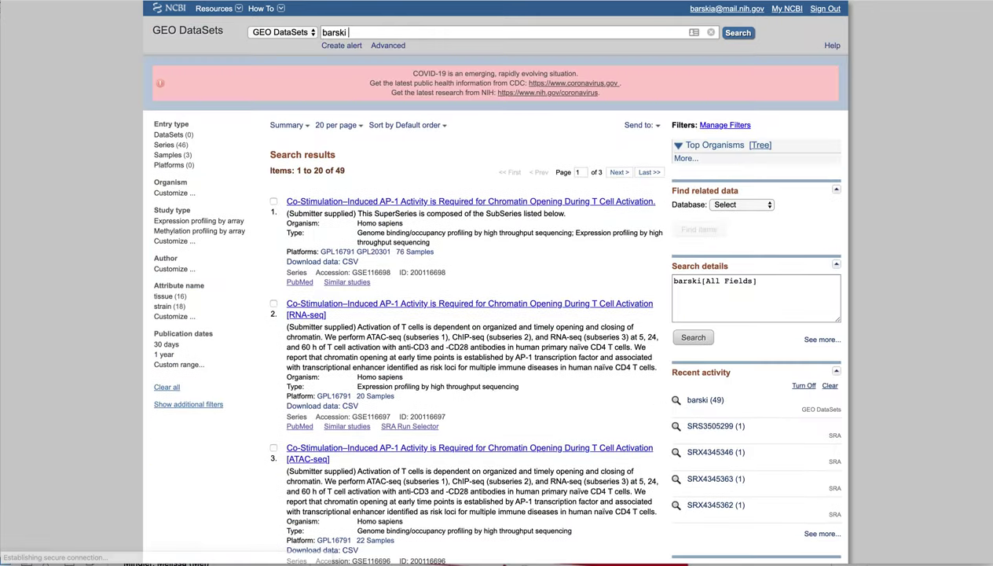
click(393, 203)
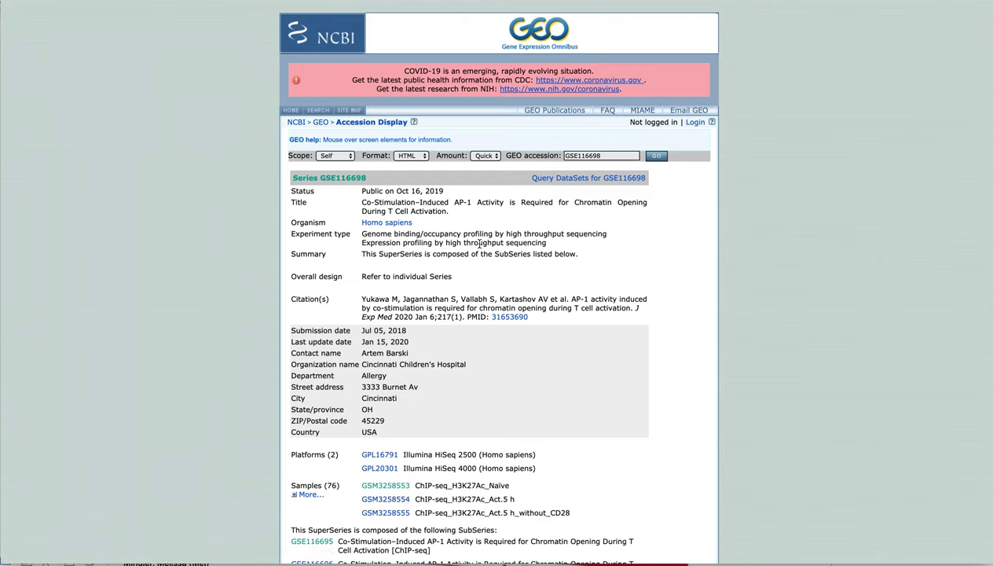
- Open ChIP-seq SubSeries GSE116695 and list all 34 of its samples
scroll(478, 243, down, 4)
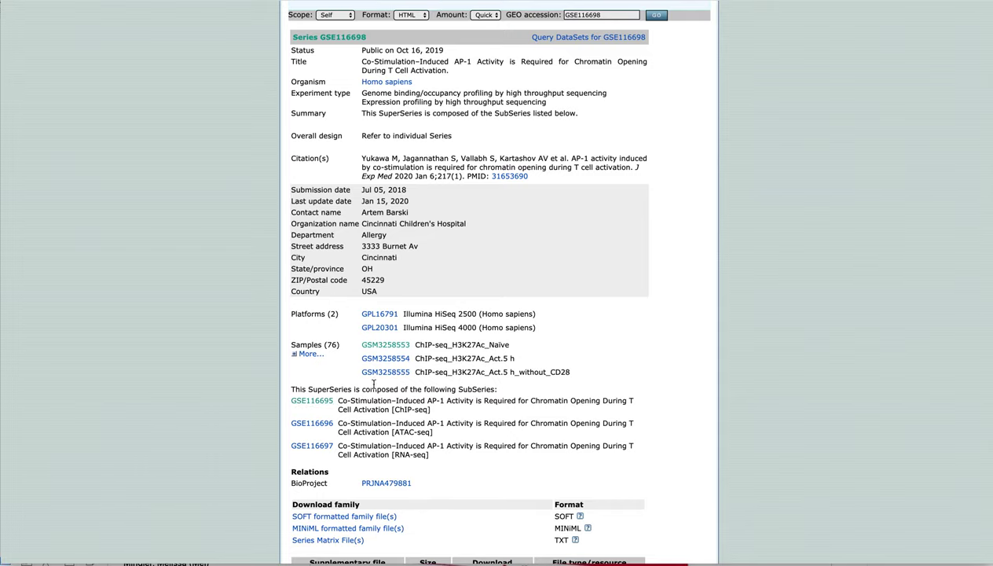
click(312, 401)
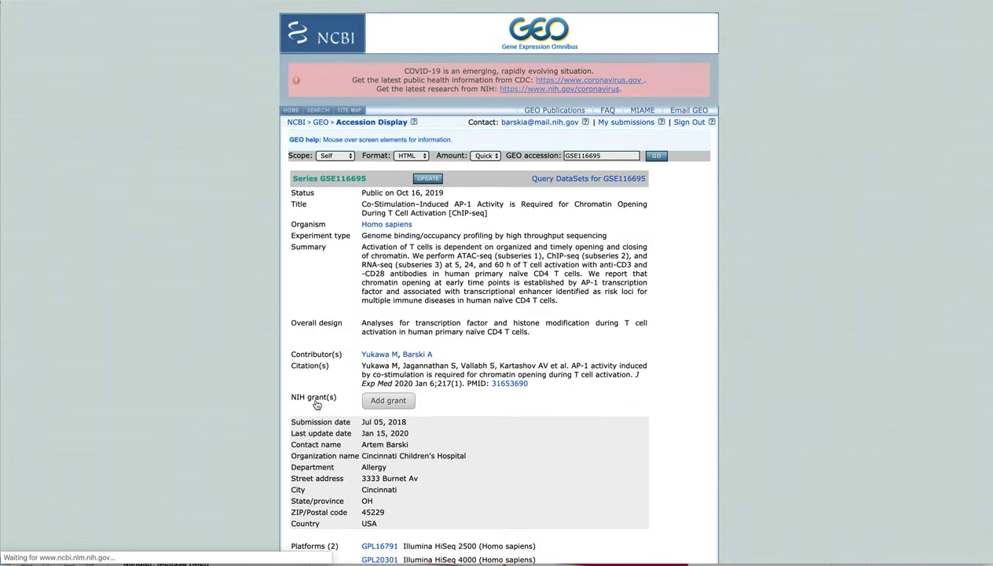
scroll(316, 404, down, 3)
scroll(316, 404, down, 3)
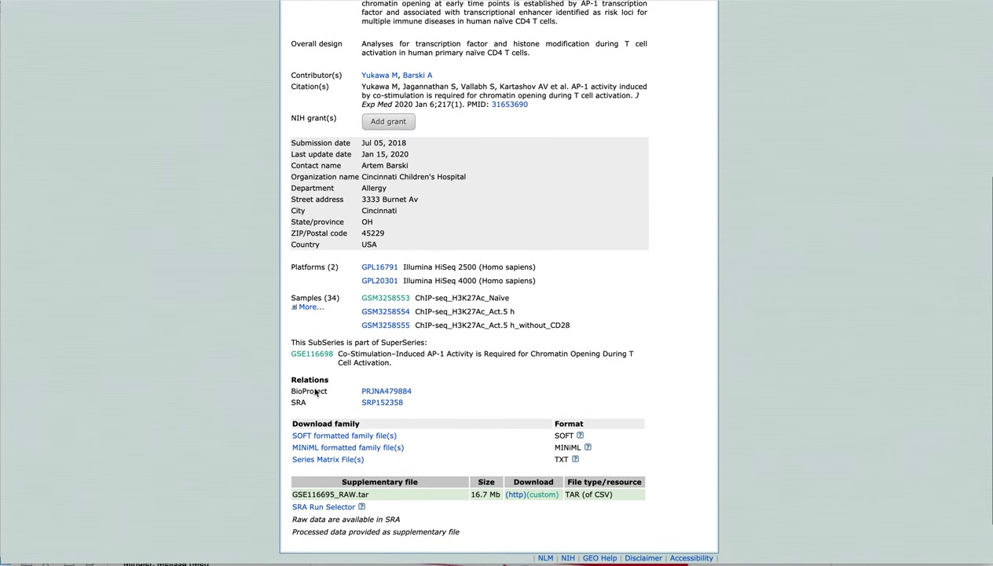
click(310, 314)
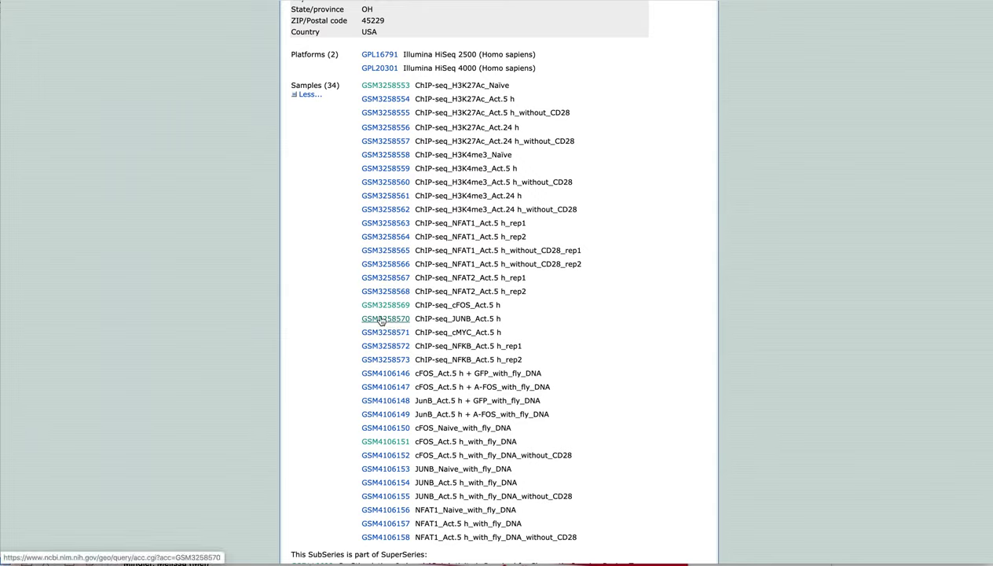
- Open the ChIP-seq_JUNB_Act.5 h sample record GSM3258570
click(390, 320)
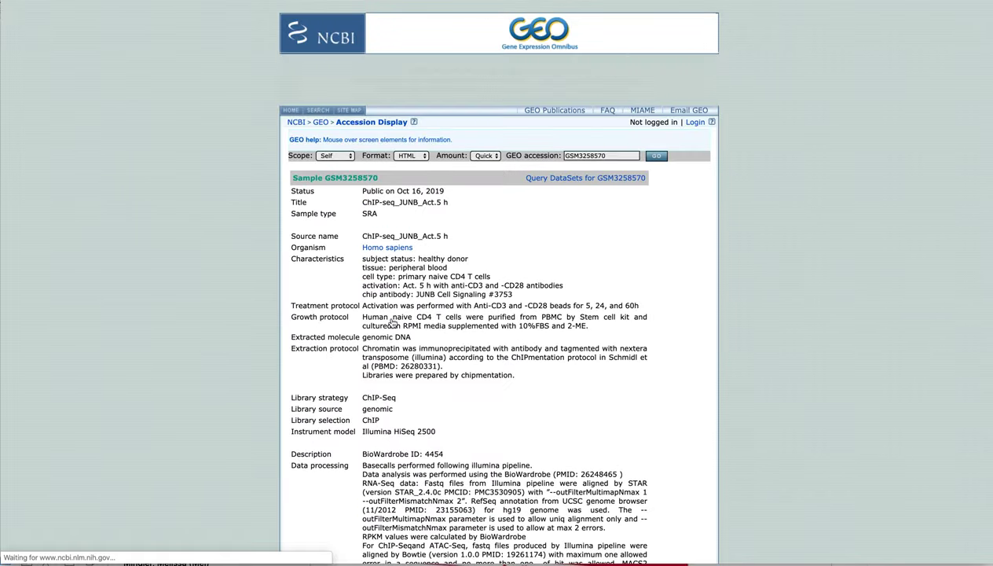
scroll(519, 310, down, 2)
scroll(519, 310, down, 8)
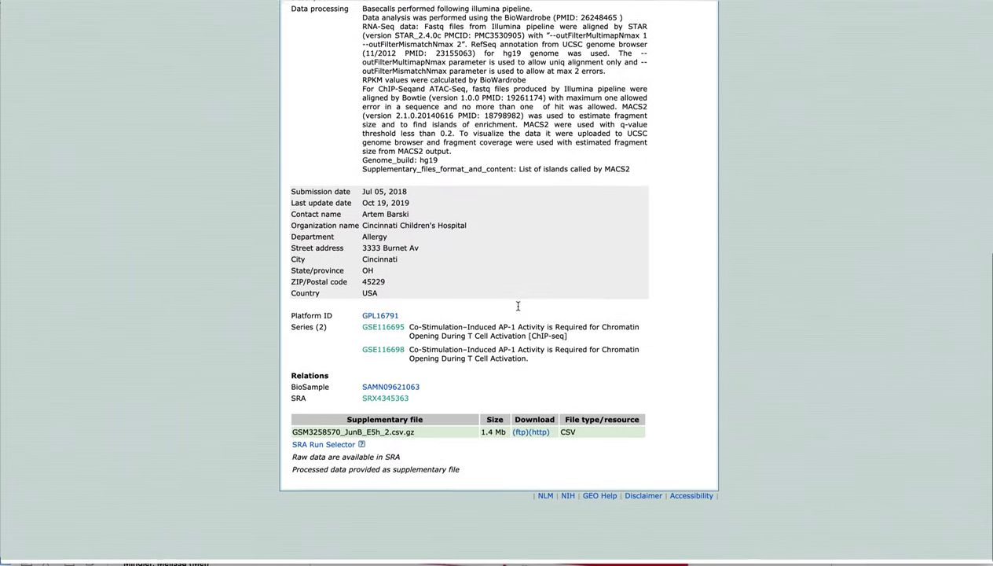
scroll(519, 310, up, 6)
scroll(519, 310, down, 3)
scroll(519, 310, down, 1)
scroll(518, 310, down, 3)
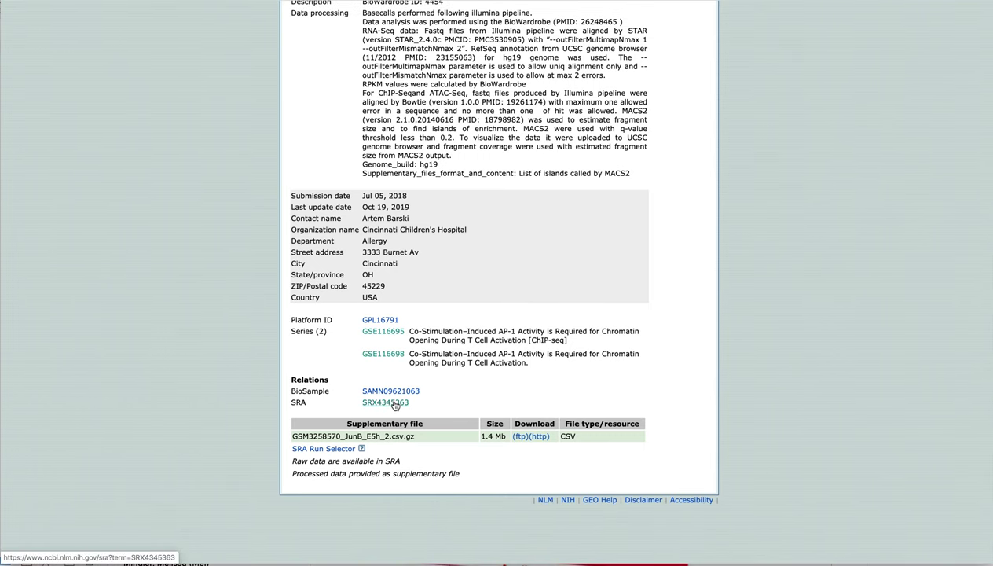
- Look up its SRA experiment SRX4345363 and select run accession SRR7475866
click(395, 405)
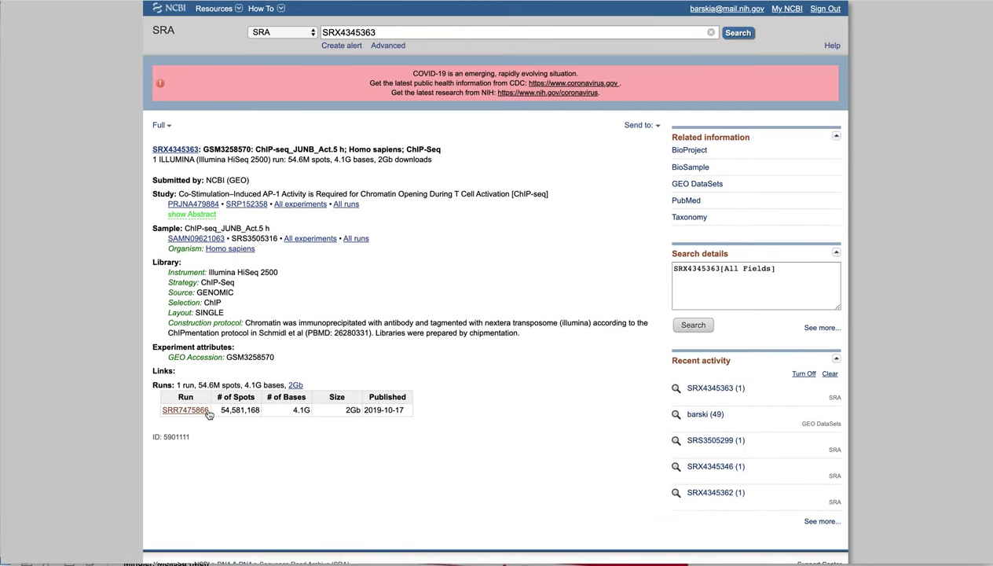
drag(207, 409, 161, 412)
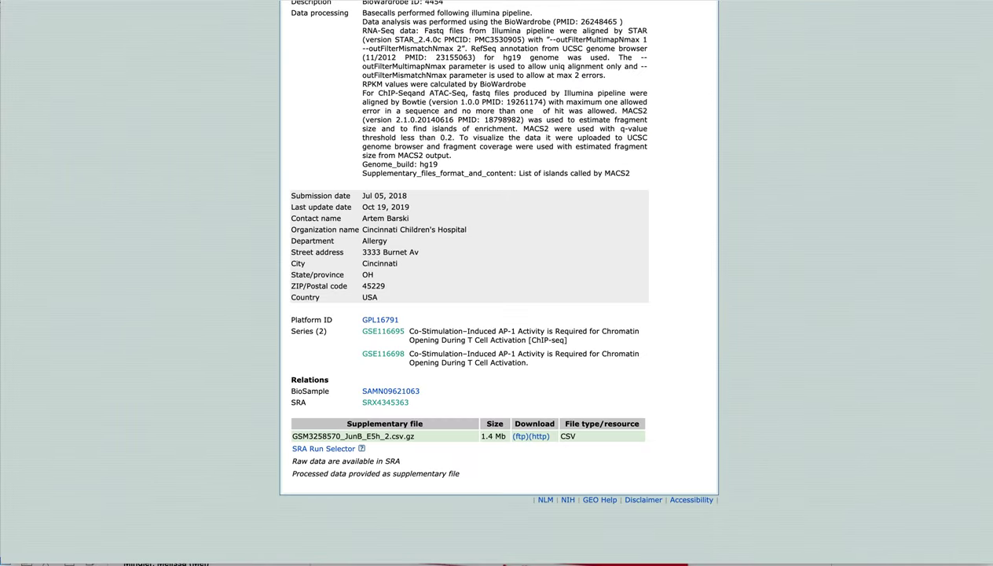
scroll(286, 156, up, 2)
scroll(286, 156, up, 2)
scroll(286, 156, up, 1)
scroll(286, 156, up, 2)
scroll(286, 156, up, 1)
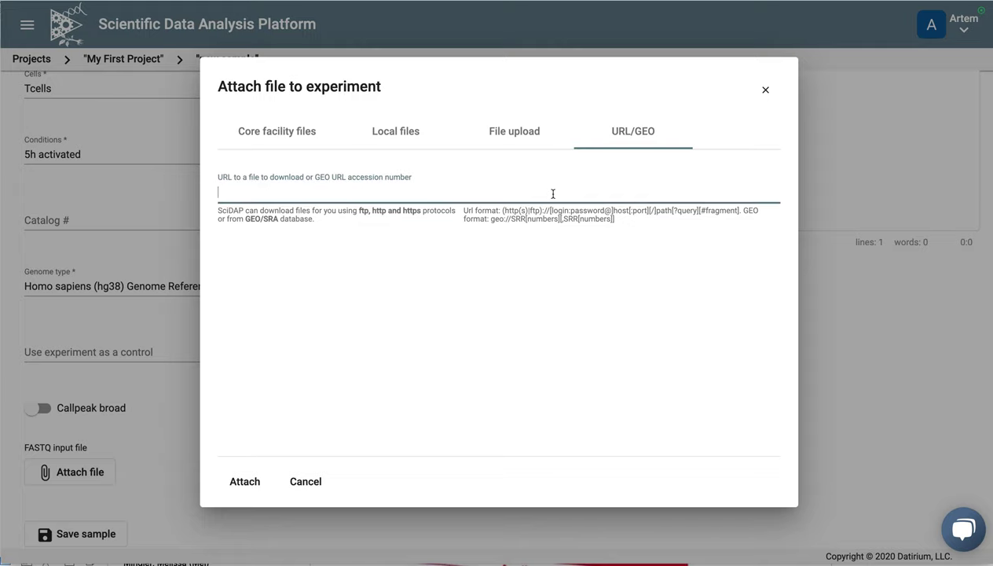
- Attach geo://SRR7475866 as the sample's FASTQ input through the URL/GEO source
text(g)
text(eo)
text(:)
text(//SRR7475866)
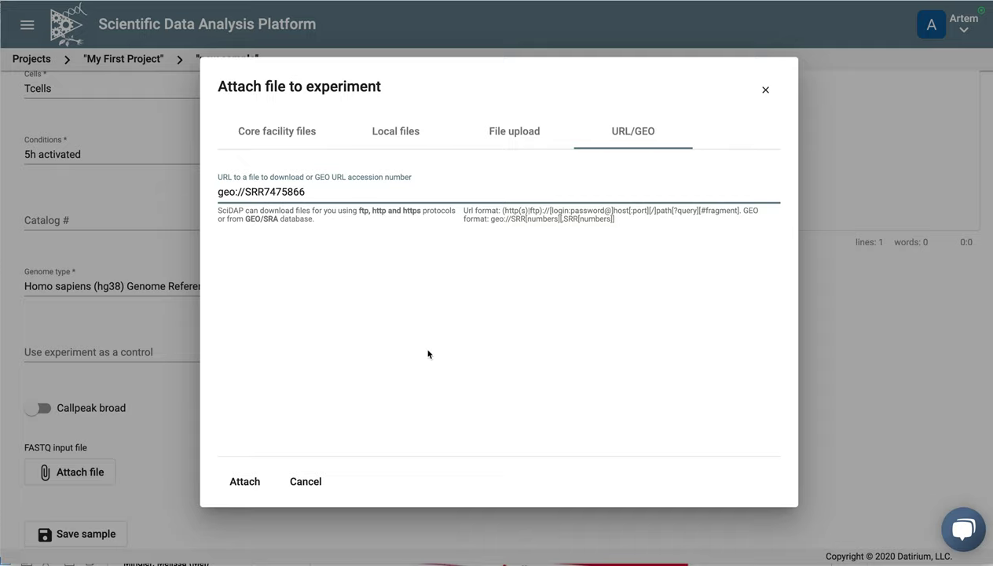
click(247, 486)
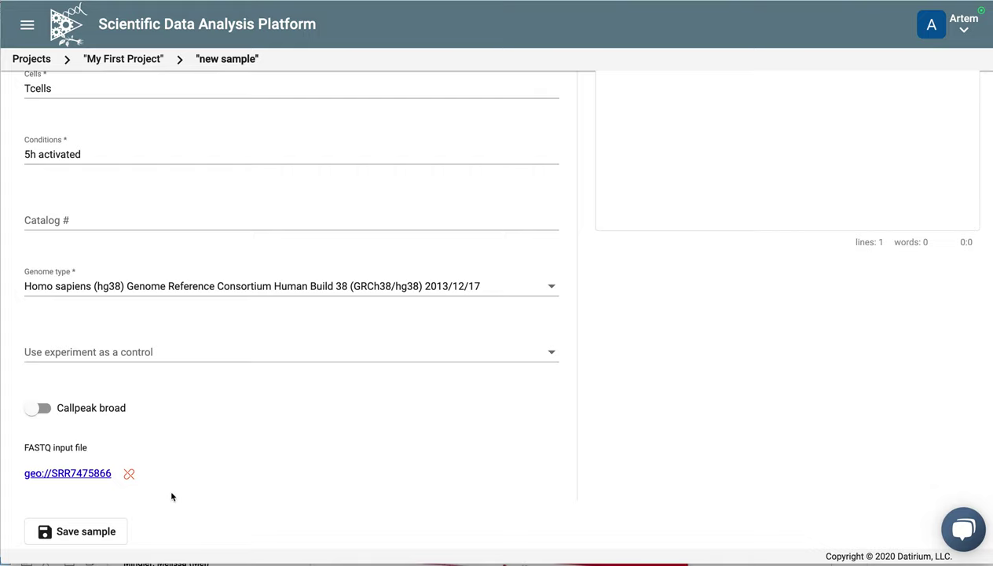
- Review the Advanced settings: fragment size 150, 2 threads, duplicate removal off
scroll(173, 495, up, 2)
scroll(172, 496, down, 1)
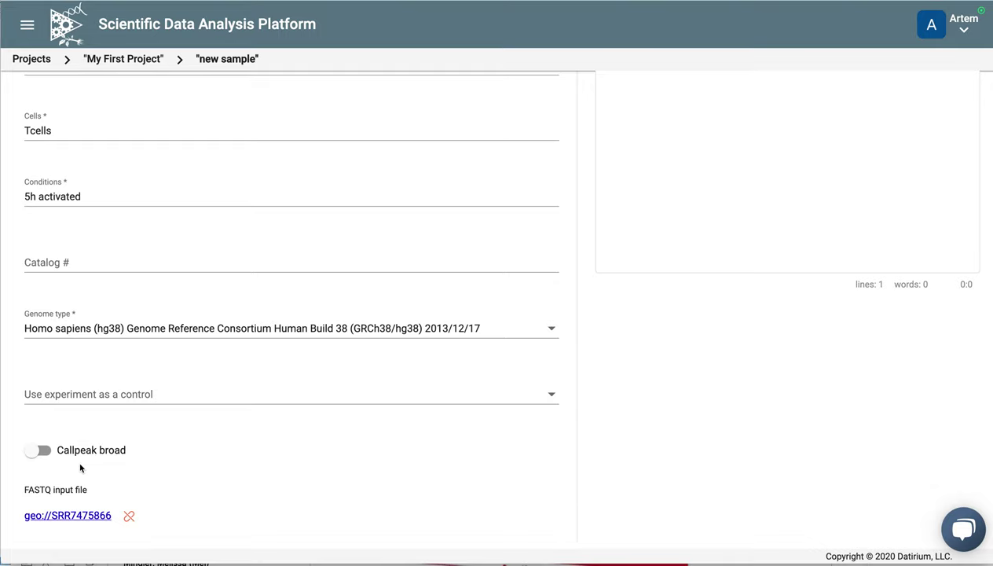
scroll(120, 412, up, 3)
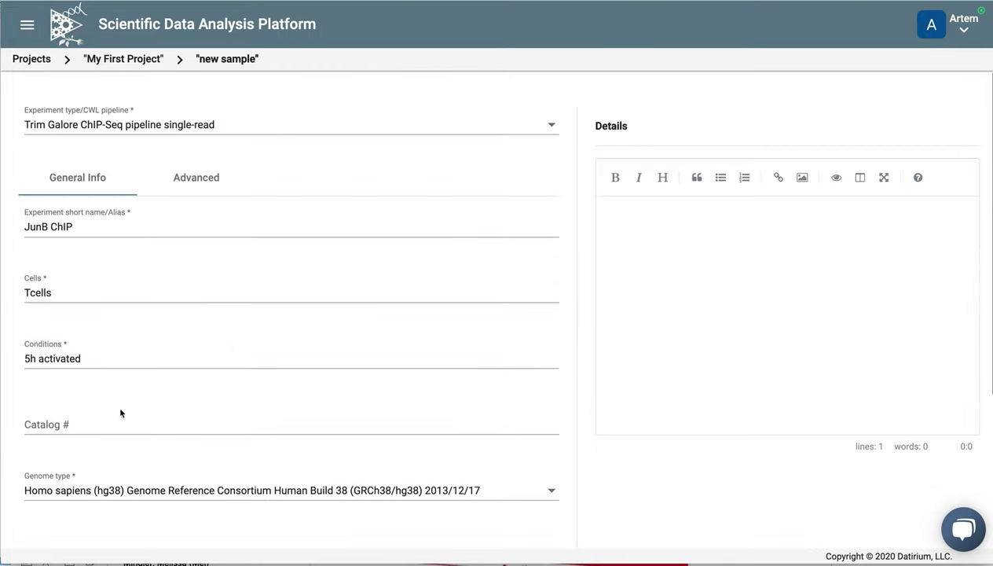
click(198, 190)
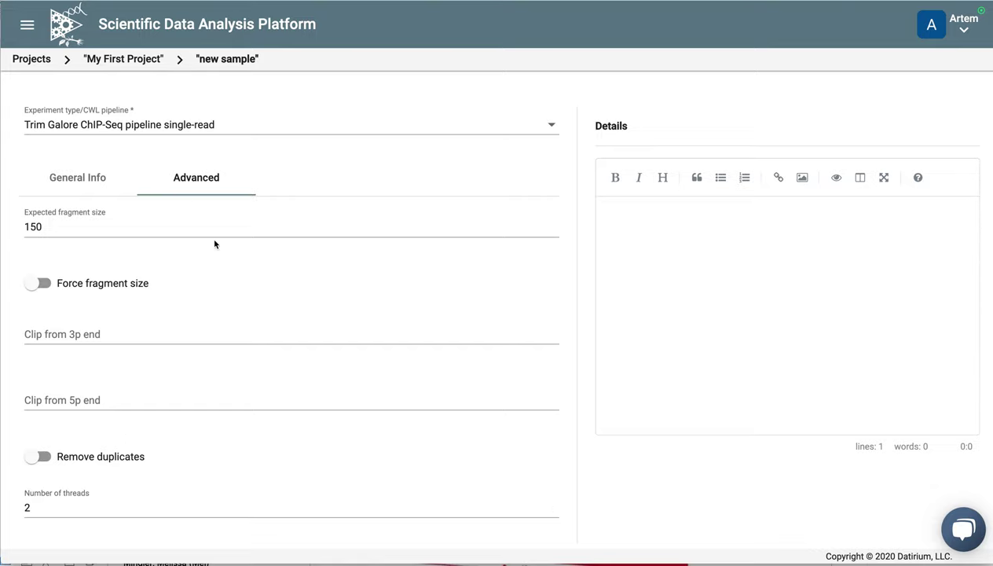
- Save the JunB ChIP sample so its GEO input starts syncing
scroll(215, 243, down, 2)
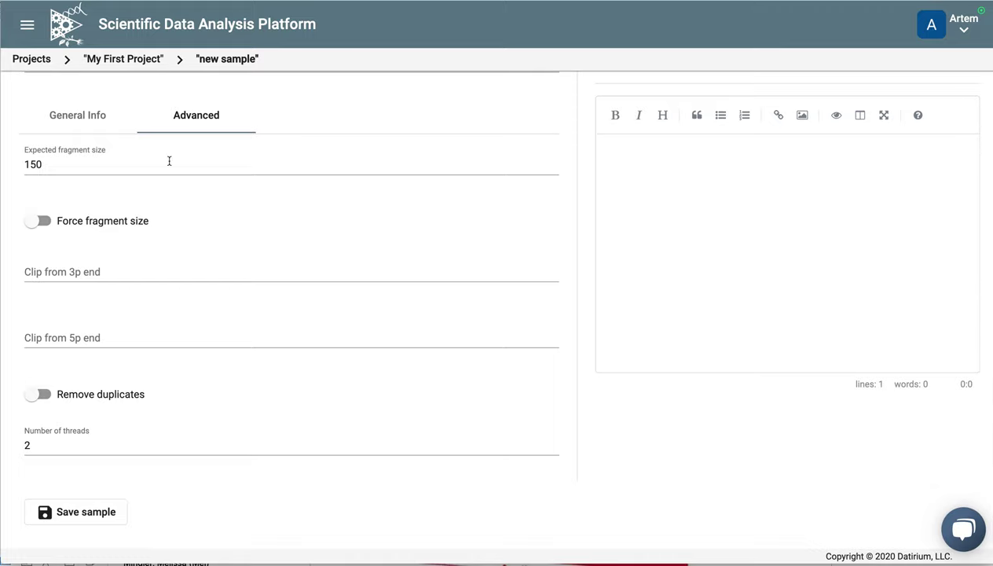
click(76, 514)
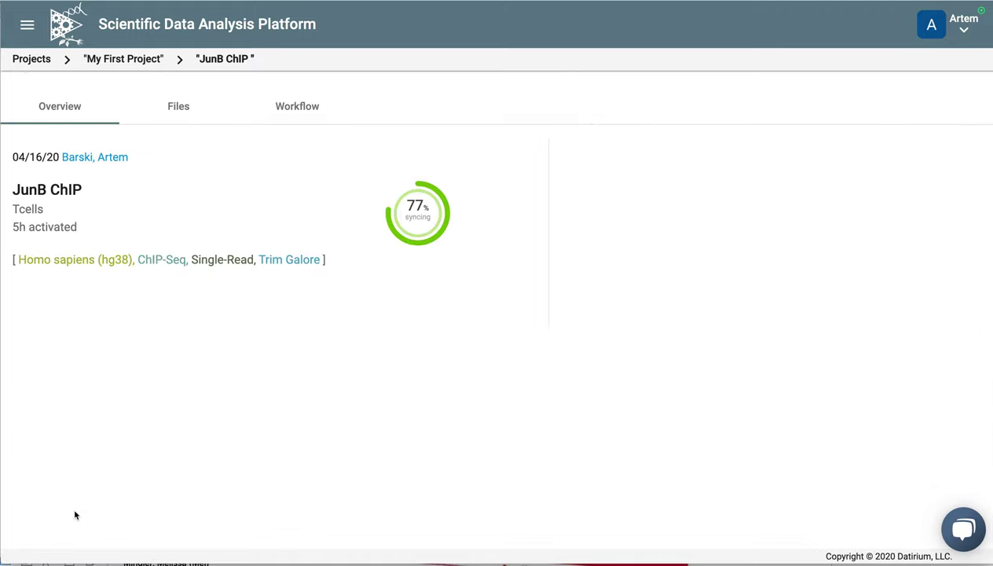